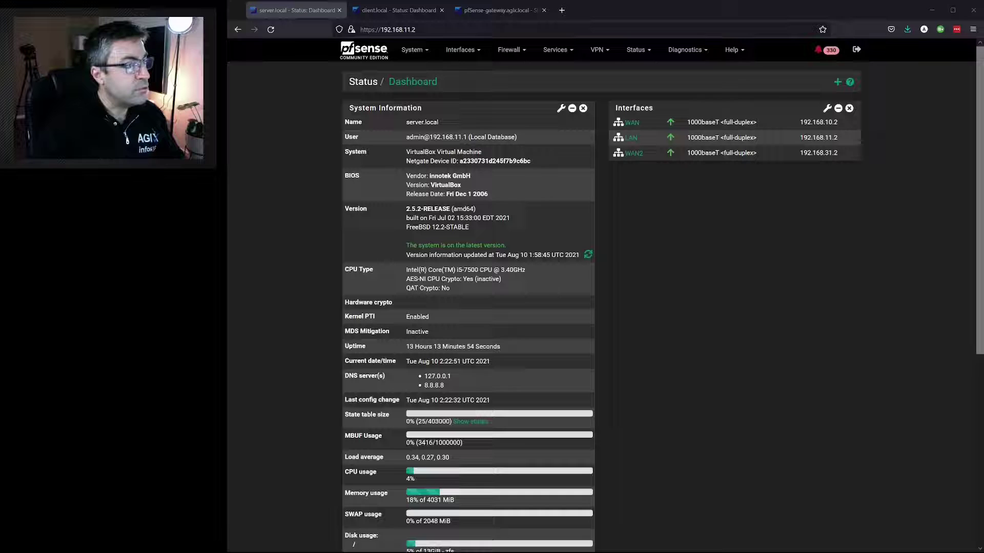
Add the Traffic Graphs widget for WAN, LAN and WAN2 above Interfaces and save the layout.
left_click(837, 83)
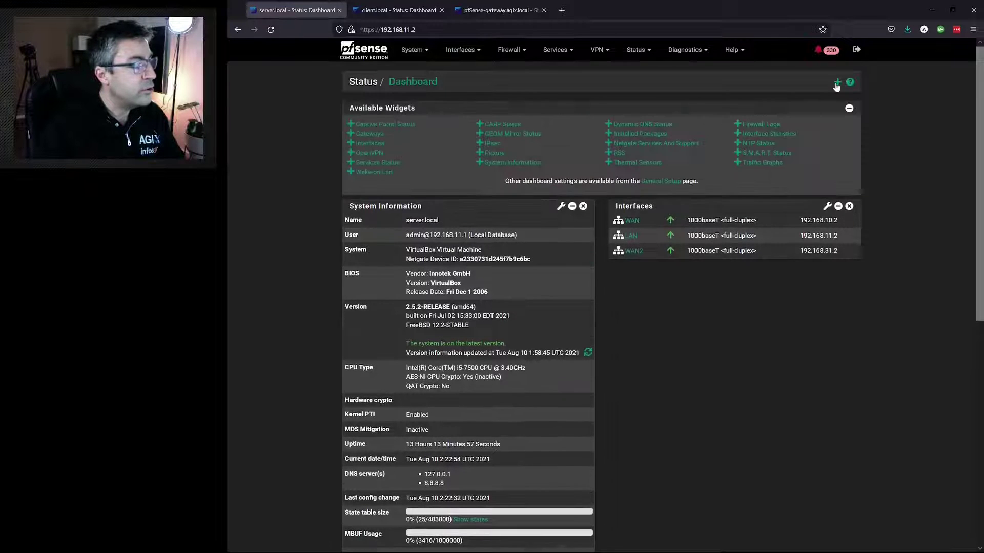
left_click(749, 163)
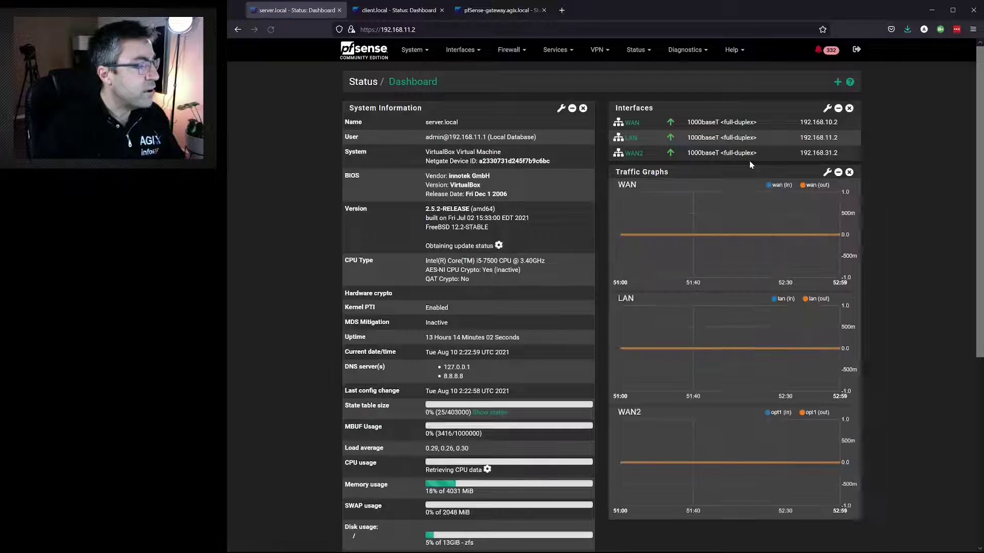
mouse_move(740, 173)
left_mouse_down()
mouse_move(720, 139)
mouse_move(798, 102)
left_mouse_up()
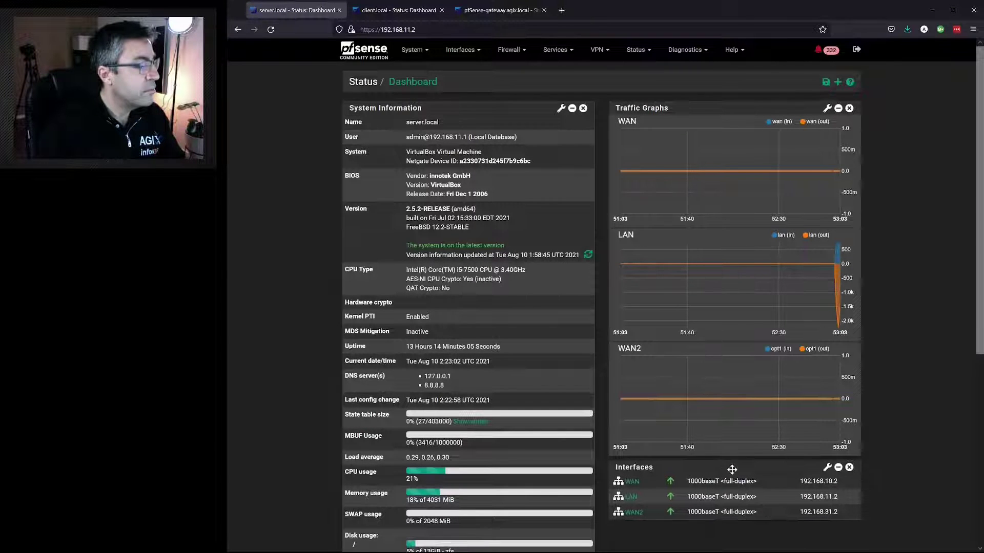
left_click(826, 83)
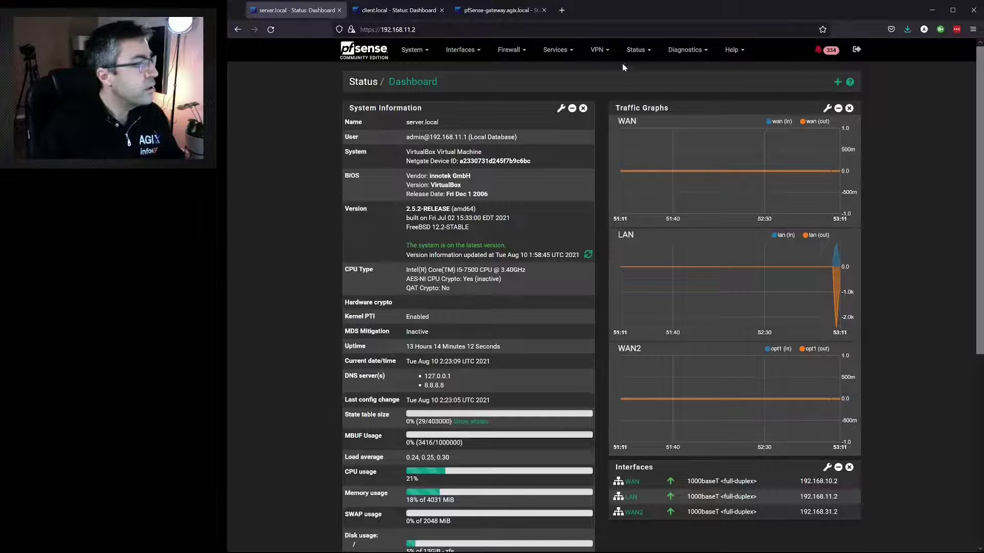
Add a Picture widget titled 'pfSense VB' showing a Netgate router photo and save it.
left_click(837, 82)
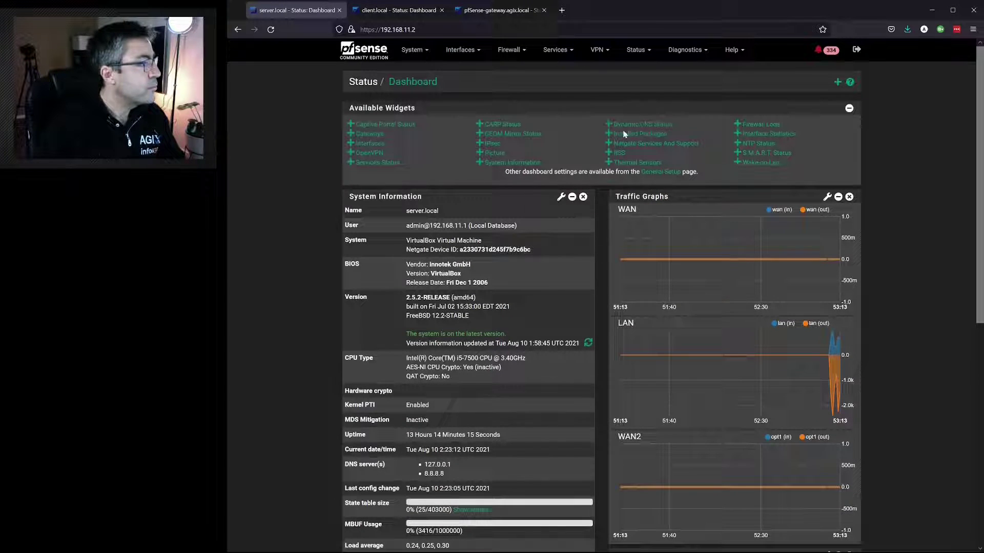
left_click(490, 154)
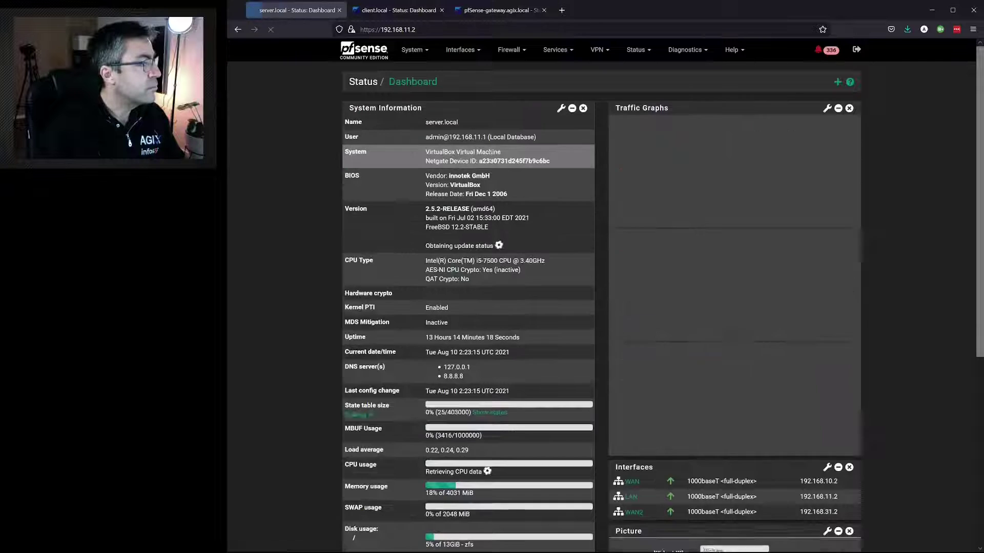
scroll(785, 419, "down", 1)
scroll(785, 418, "down", 3)
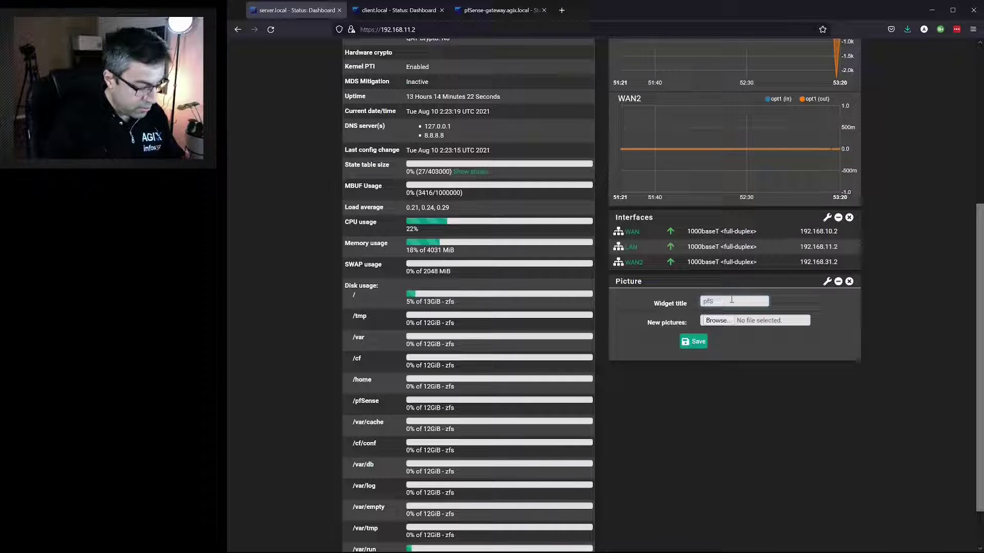
type("ense")
type(" L")
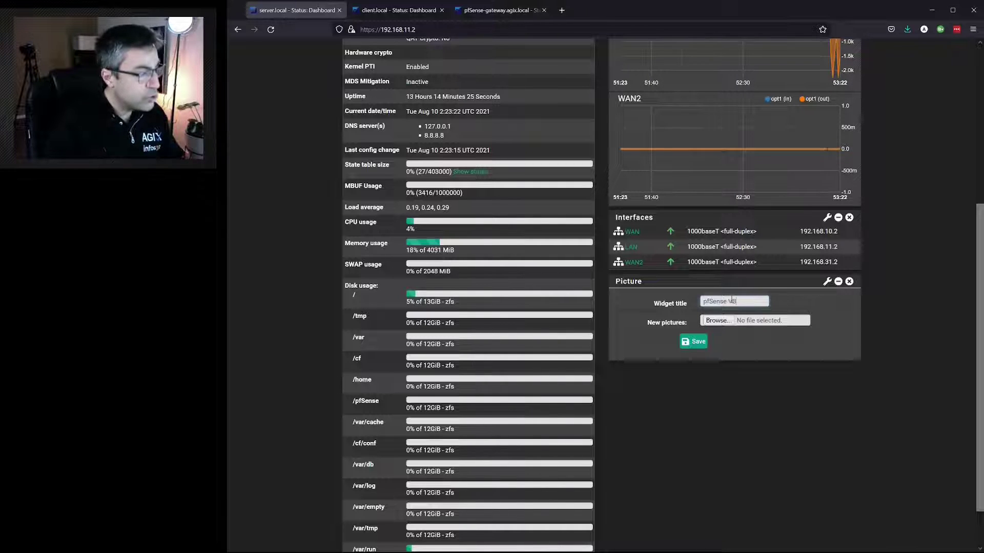
type("B")
left_click(716, 320)
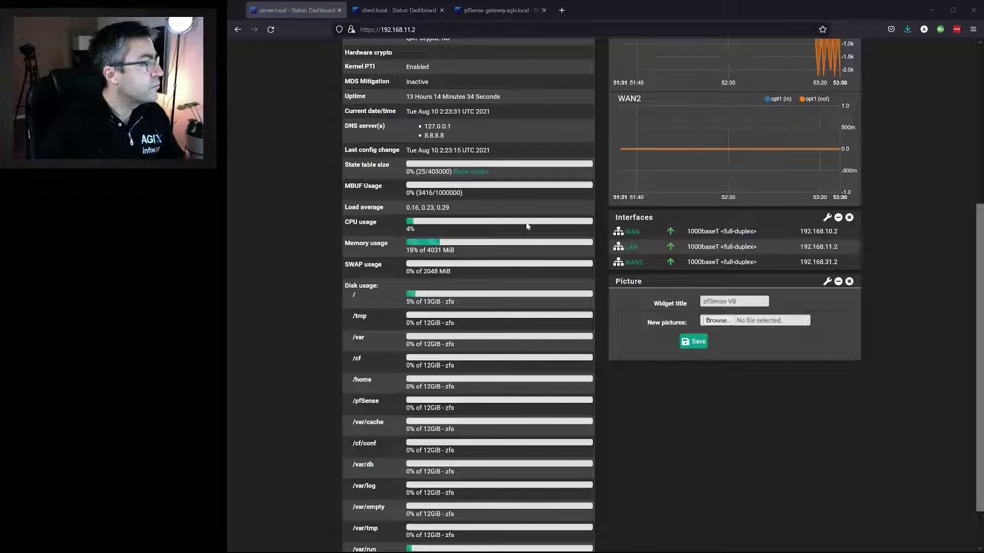
left_click(696, 345)
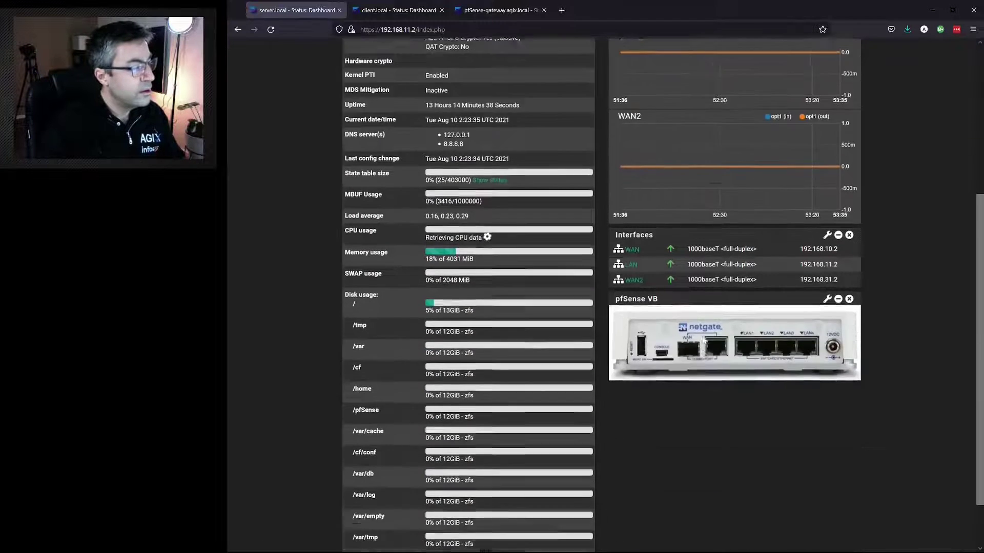
scroll(704, 342, "down", 2)
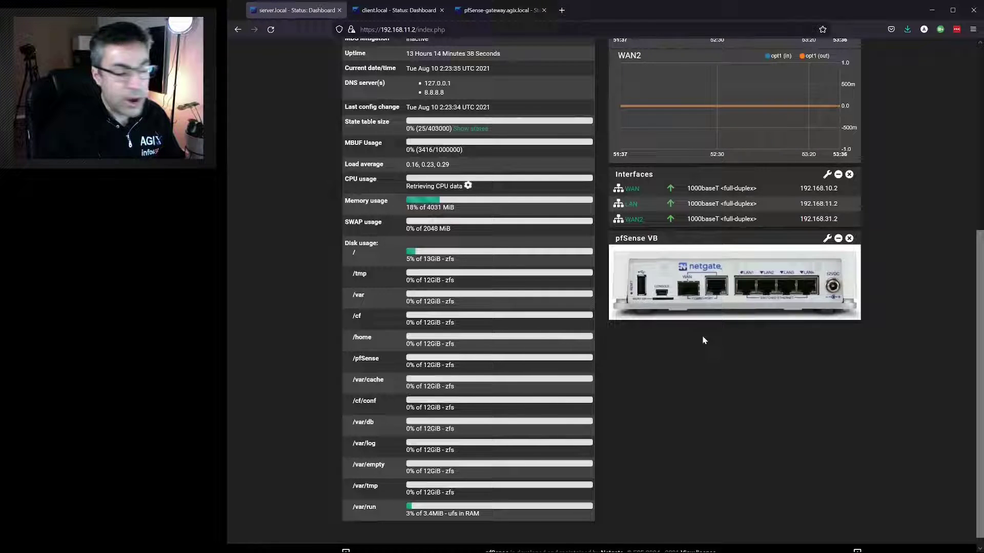
scroll(708, 336, "up", 4)
scroll(708, 353, "down", 2)
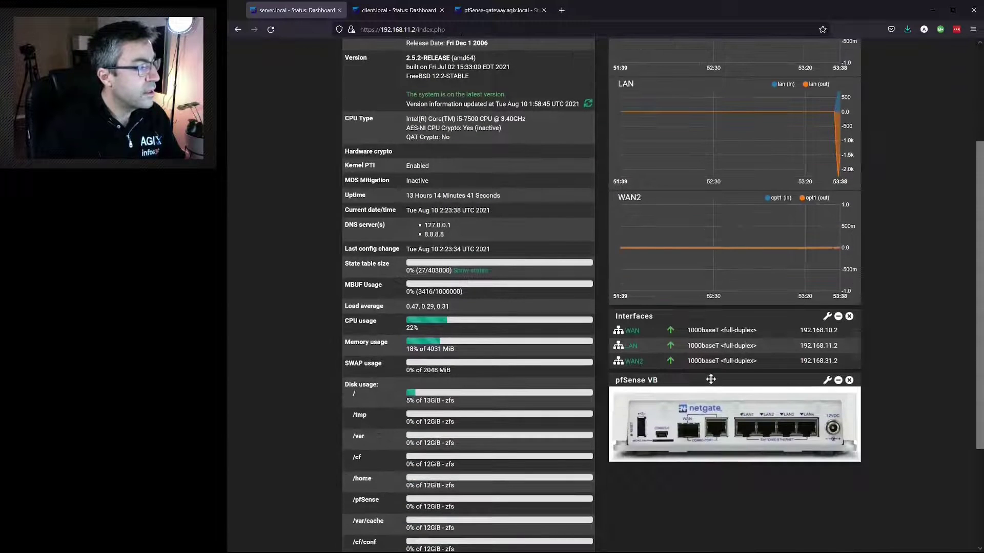
mouse_move(710, 380)
left_mouse_down()
mouse_move(708, 33)
mouse_move(711, 101)
left_mouse_up()
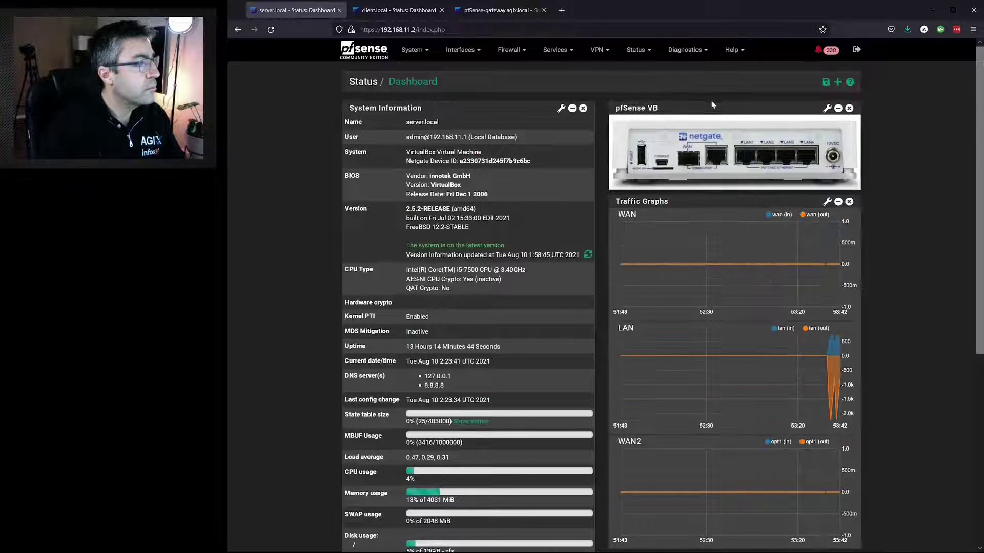
Save the dashboard layout with 'pfSense VB' heading the right column above Traffic Graphs.
left_click(826, 81)
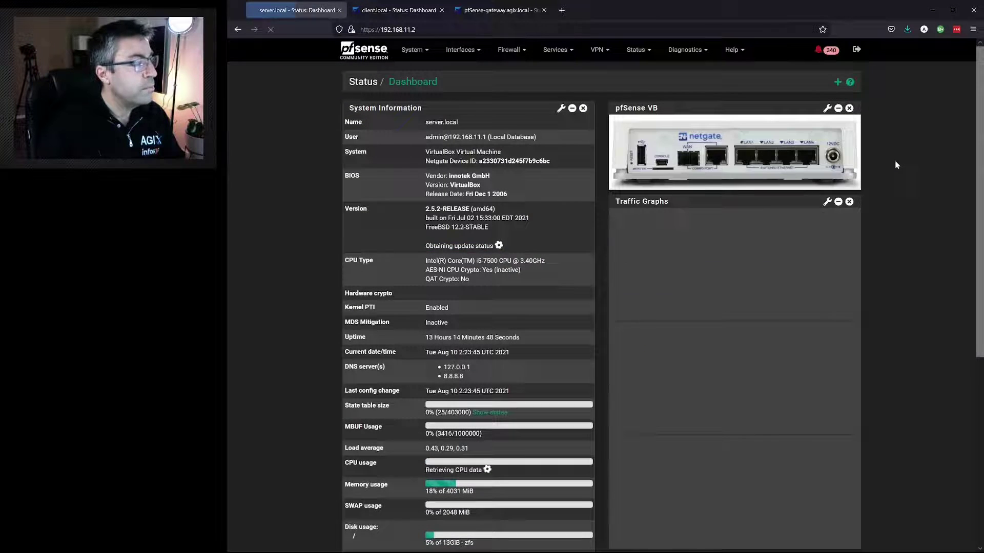